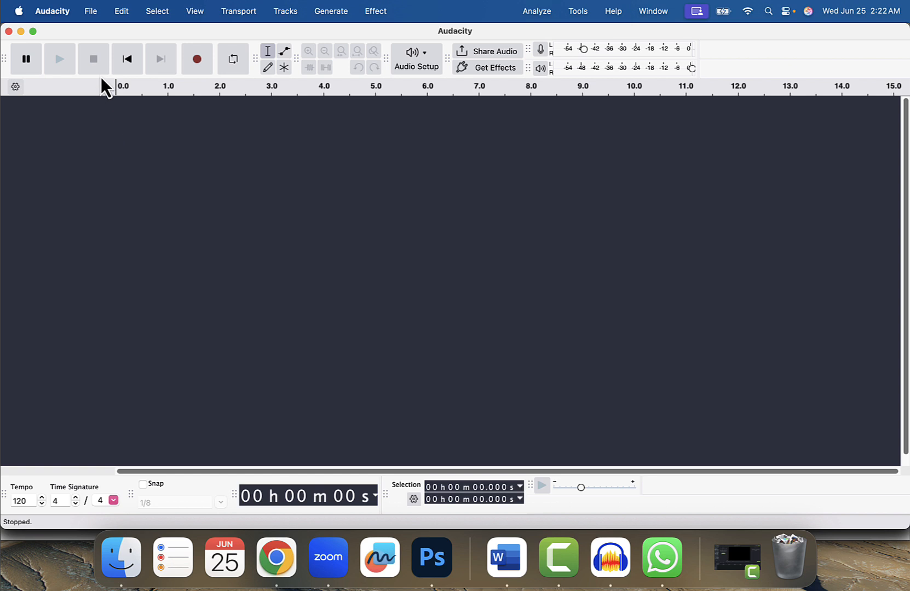
- Import the ElevenLabs "The Cognitive Cost of AI" MP3 file from the MCOM 63 folder into the empty project
{"action": "left_click", "coordinate": [90, 12]}
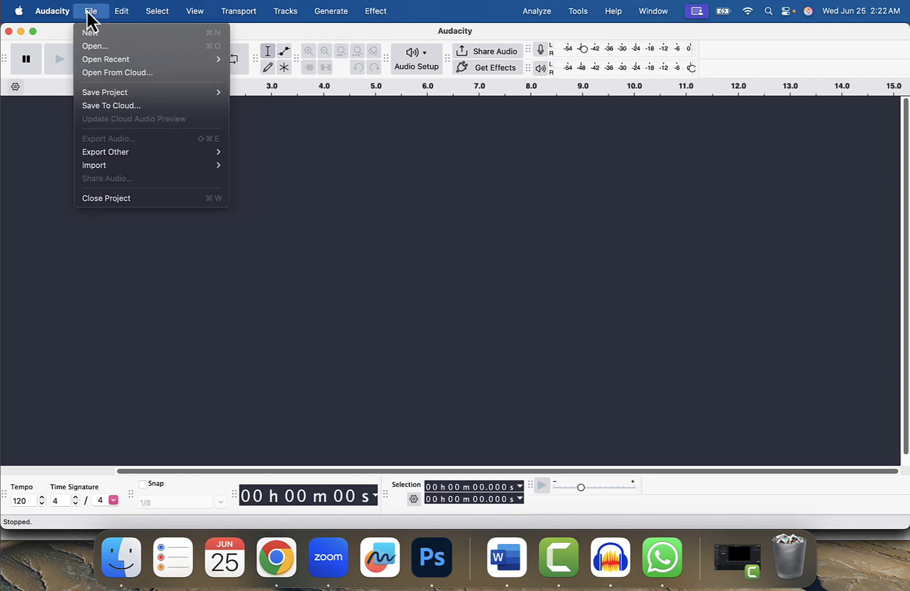
{"action": "mouse_move", "coordinate": [159, 167]}
{"action": "left_click", "coordinate": [248, 166]}
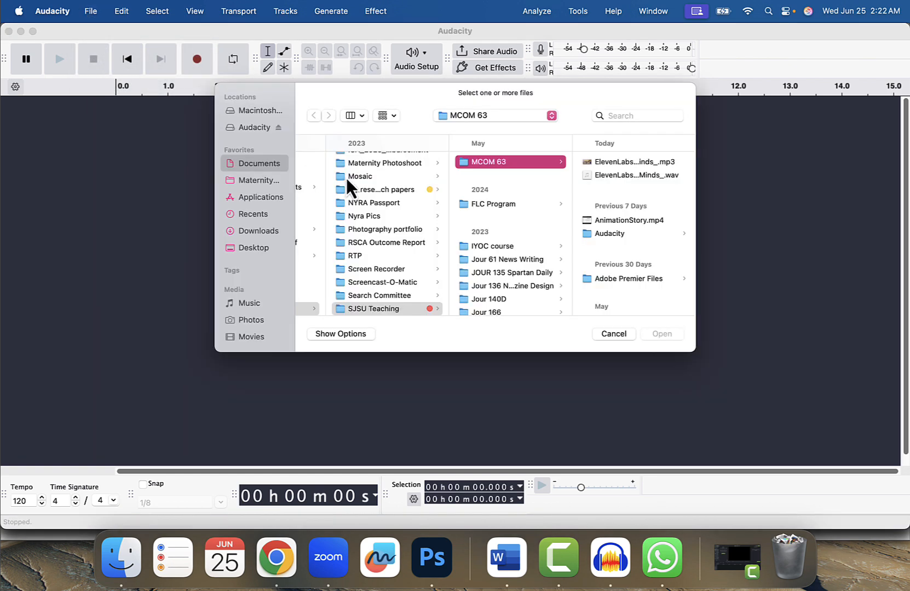
{"action": "left_click", "coordinate": [619, 162]}
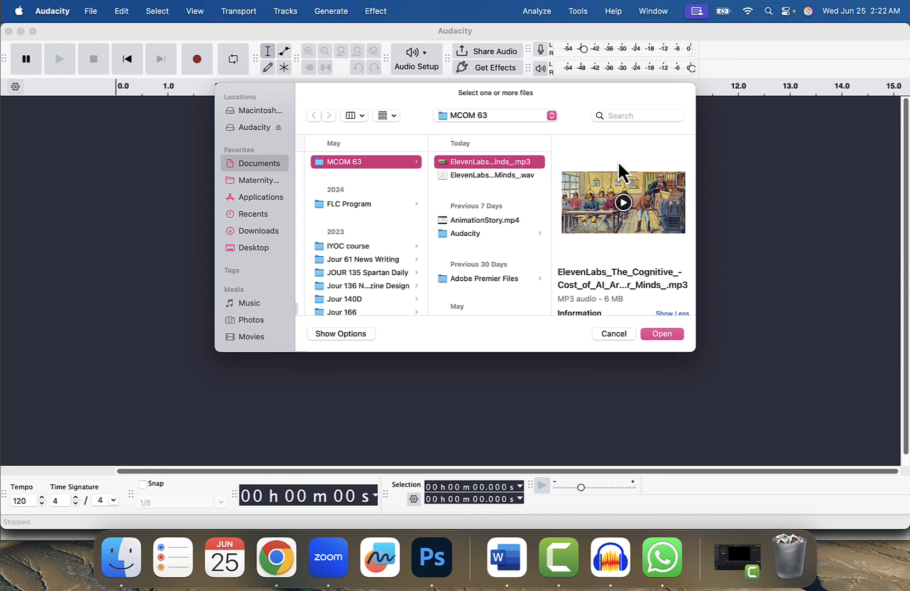
{"action": "left_click", "coordinate": [664, 335]}
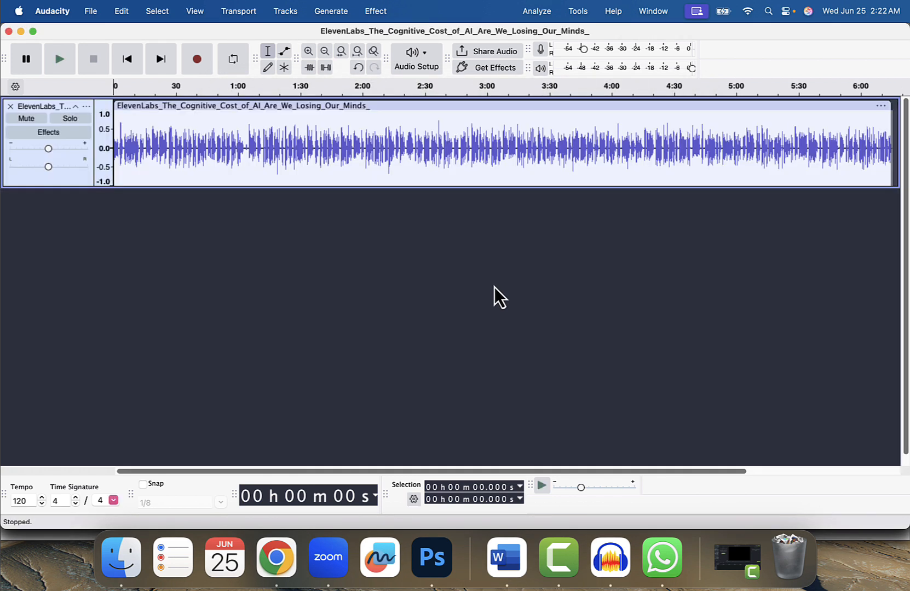
- Check the available playback devices in the audio setup options without changing the device
{"action": "left_click", "coordinate": [424, 60]}
{"action": "mouse_move", "coordinate": [433, 103]}
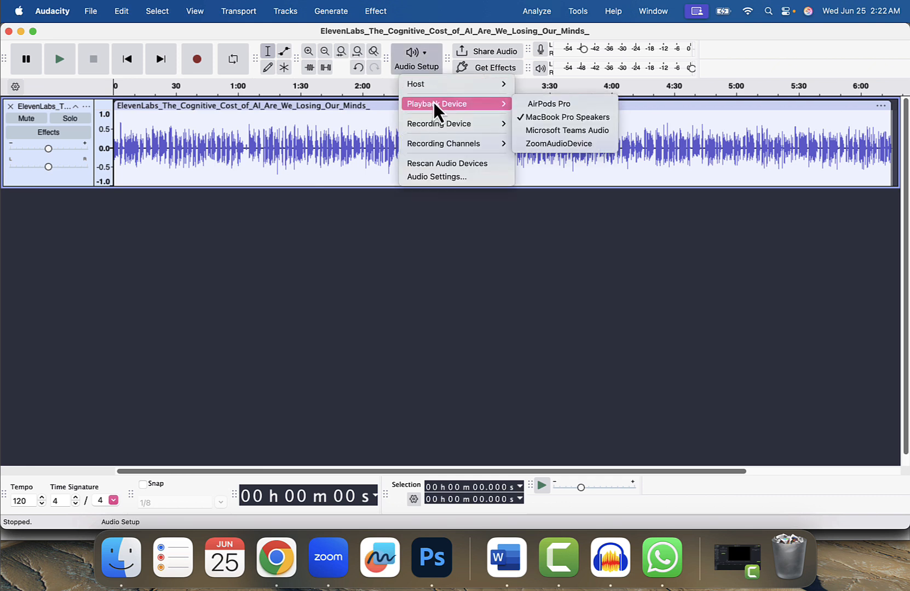
{"action": "key", "text": "XF86AudioRaiseVolume"}
{"action": "left_click", "coordinate": [424, 197]}
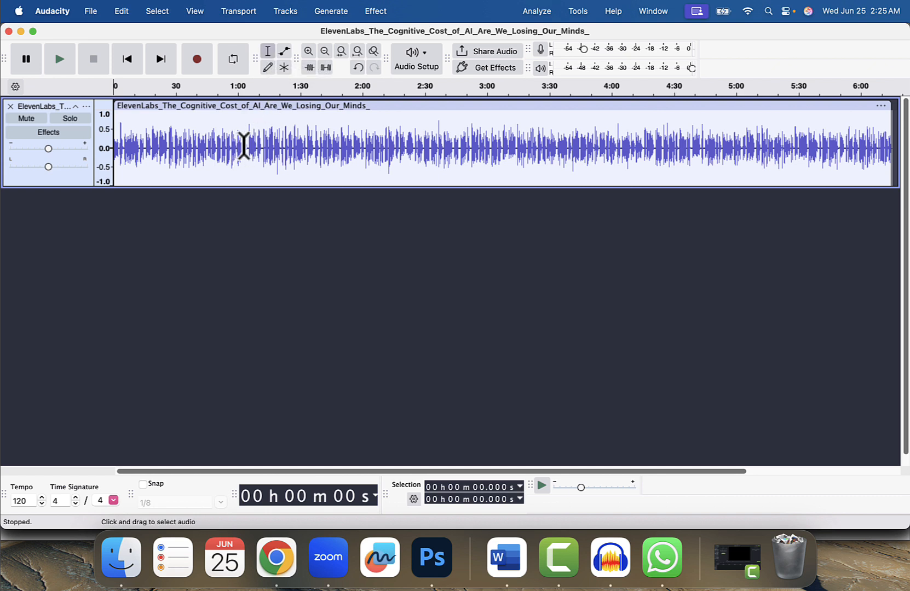
- Select the audio from about 1:03 to 2:30, raise the system volume, and play back a short part of the selection
{"action": "left_click_drag", "start_coordinate": [243, 145], "coordinate": [425, 112]}
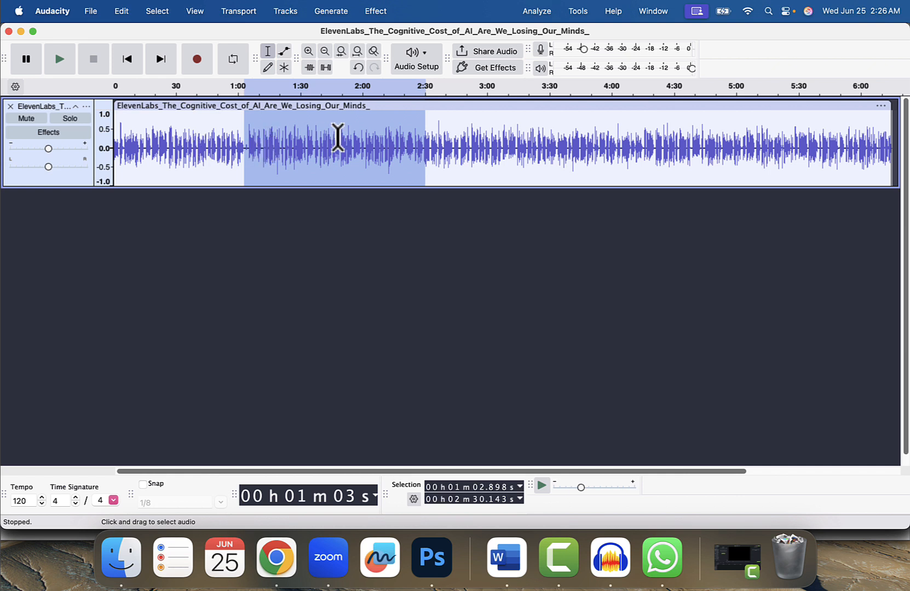
{"action": "key", "text": "XF86AudioRaiseVolume"}
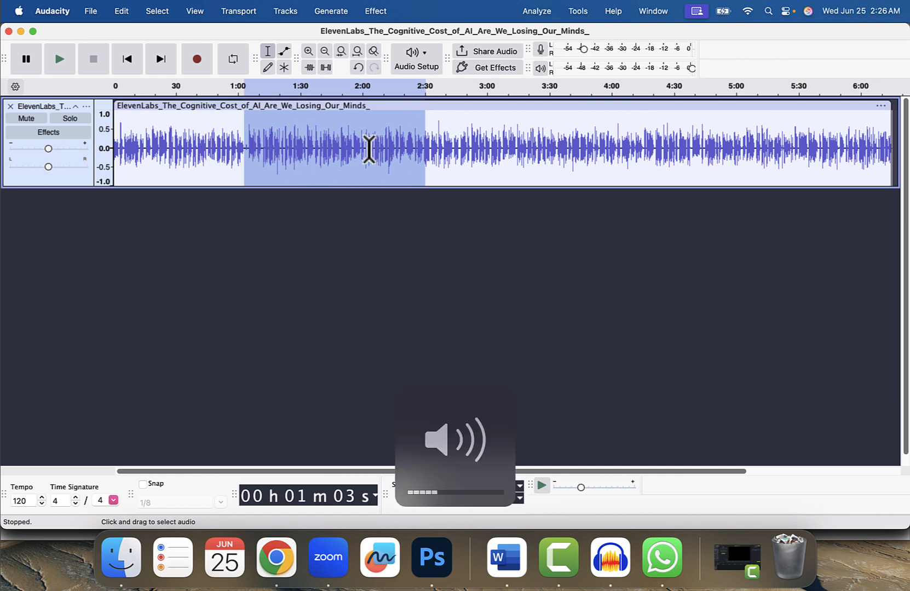
{"action": "left_click", "coordinate": [60, 59]}
{"action": "key", "text": "XF86AudioRaiseVolume"}
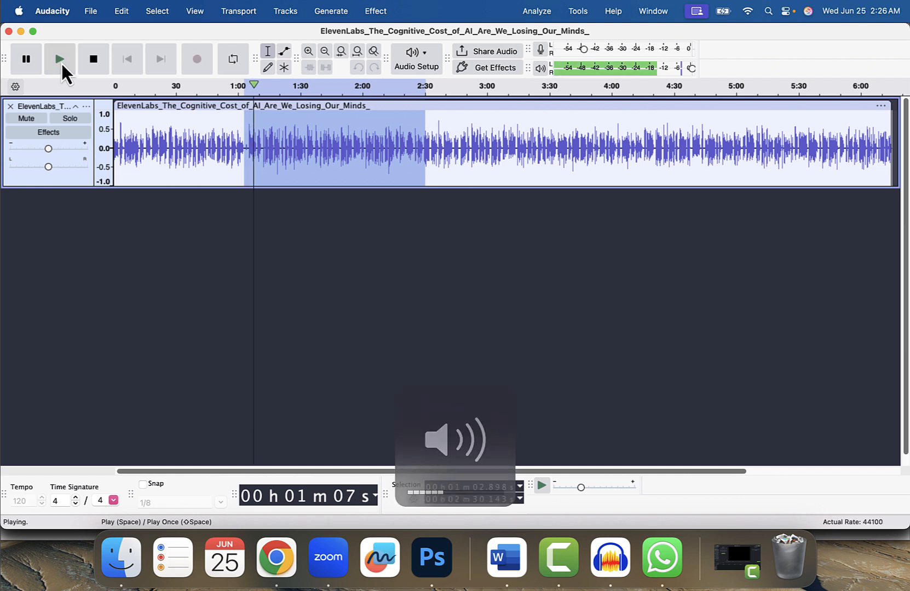
{"action": "left_click", "coordinate": [92, 61]}
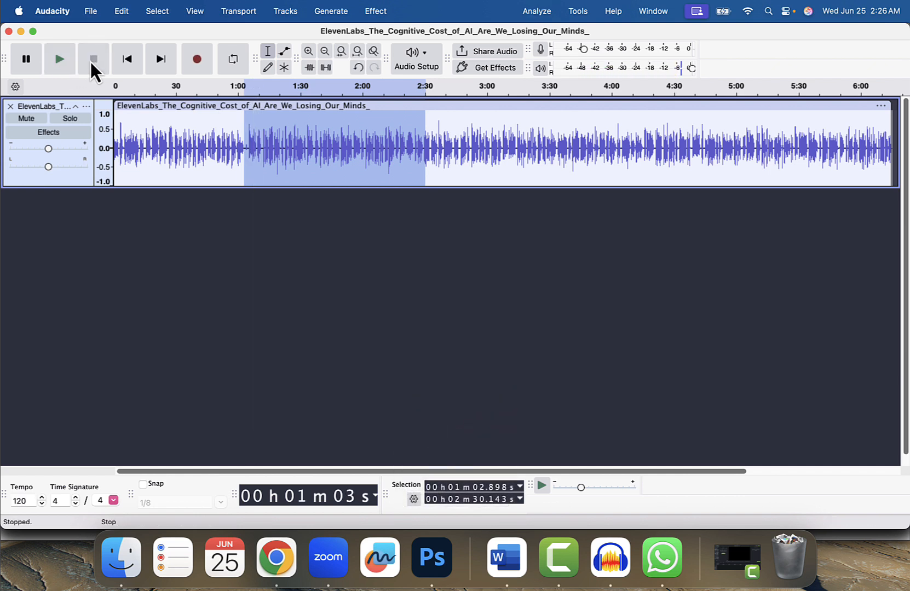
{"action": "left_click", "coordinate": [255, 148]}
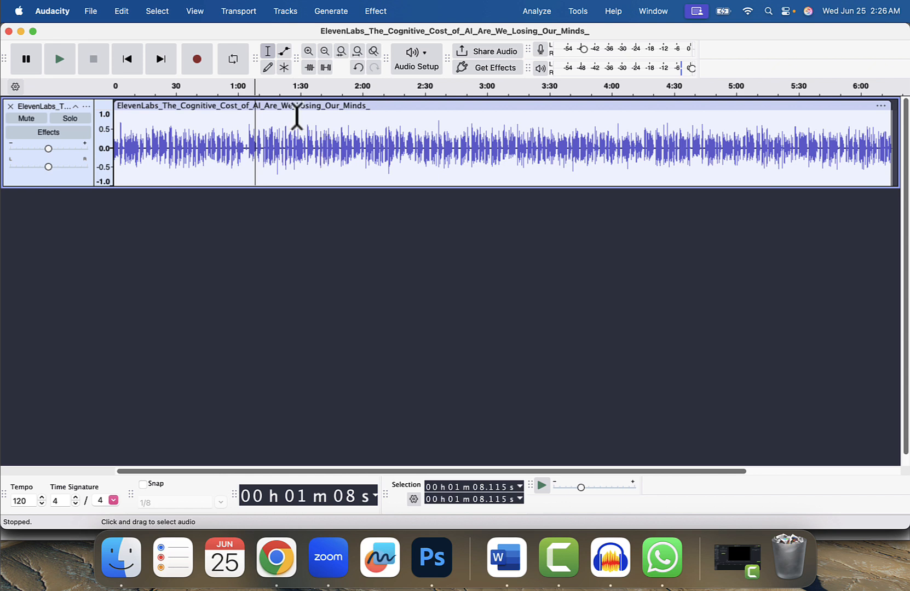
- Try lowering the clip's amplitude slightly with the Envelope Tool and undo that change
{"action": "left_click", "coordinate": [281, 53]}
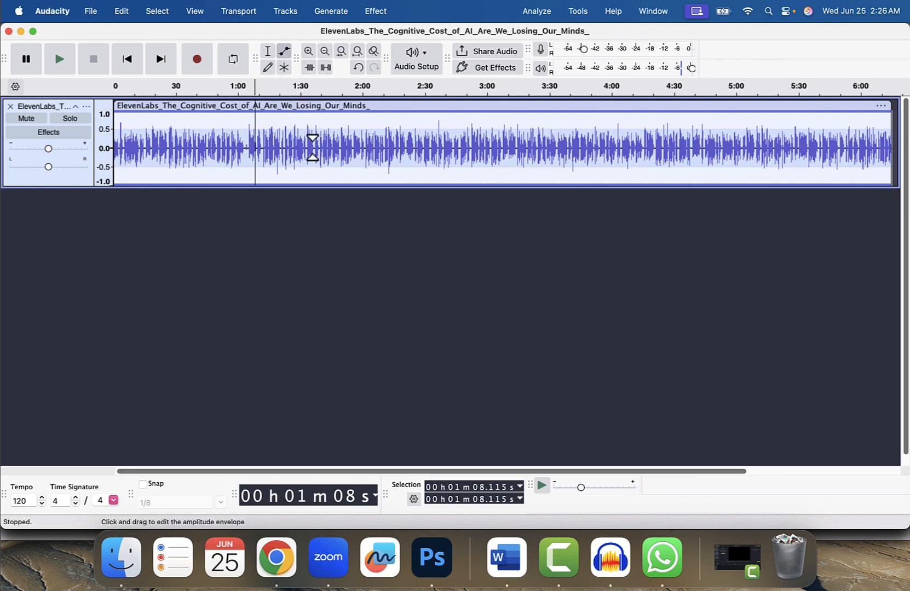
{"action": "left_click_drag", "start_coordinate": [312, 146], "coordinate": [314, 139]}
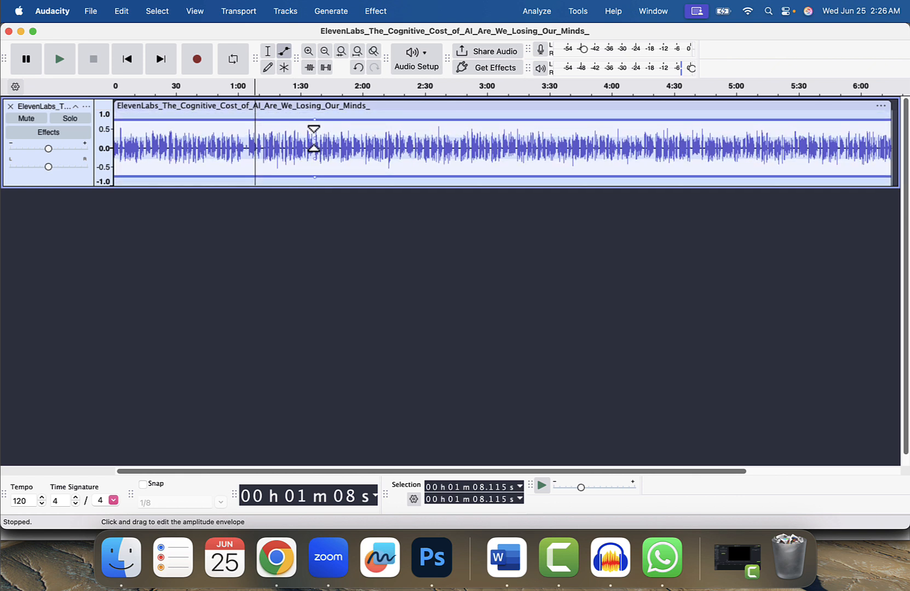
{"action": "left_click", "coordinate": [267, 54]}
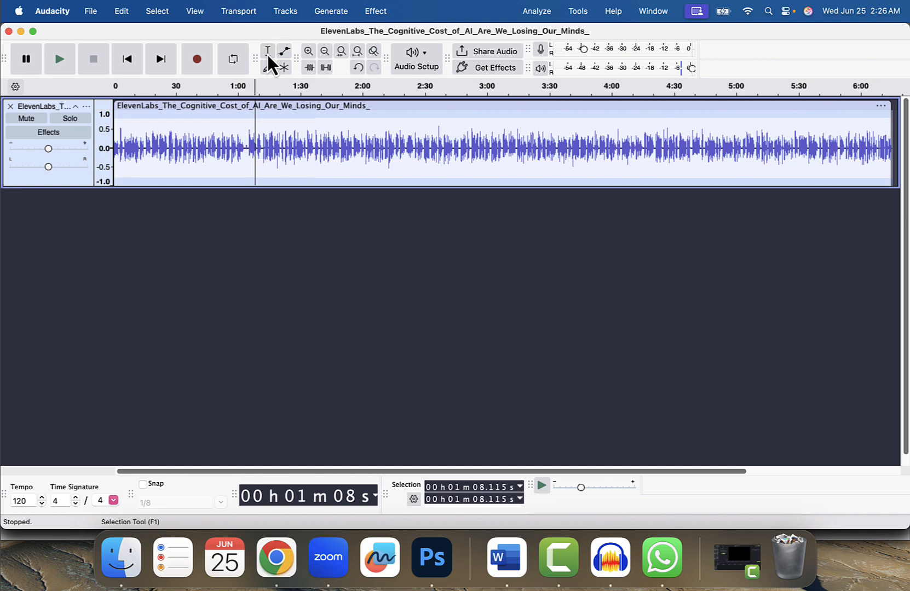
{"action": "left_click", "coordinate": [356, 70]}
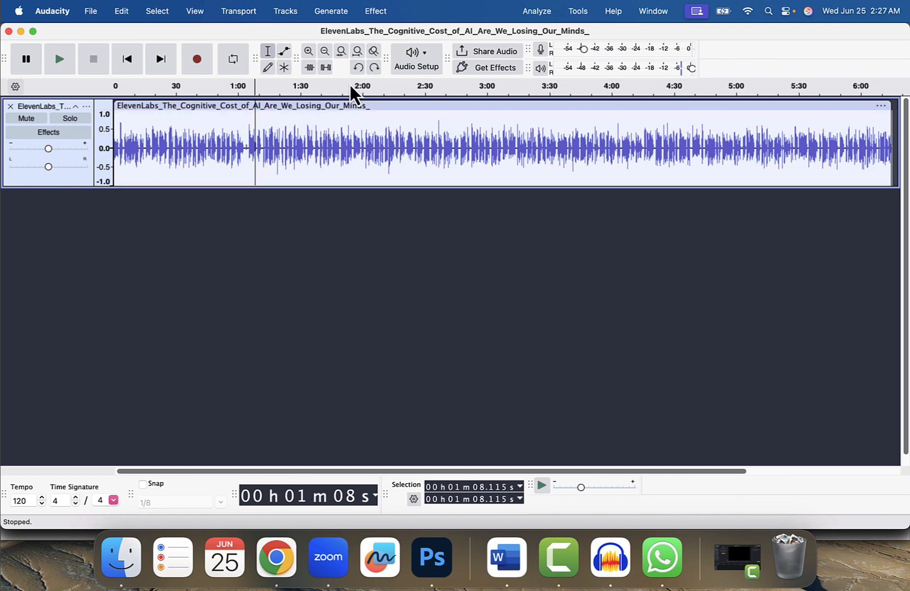
- Zoom in two levels on the waveform around the cursor and zoom back out to the full track
{"action": "left_click", "coordinate": [309, 51]}
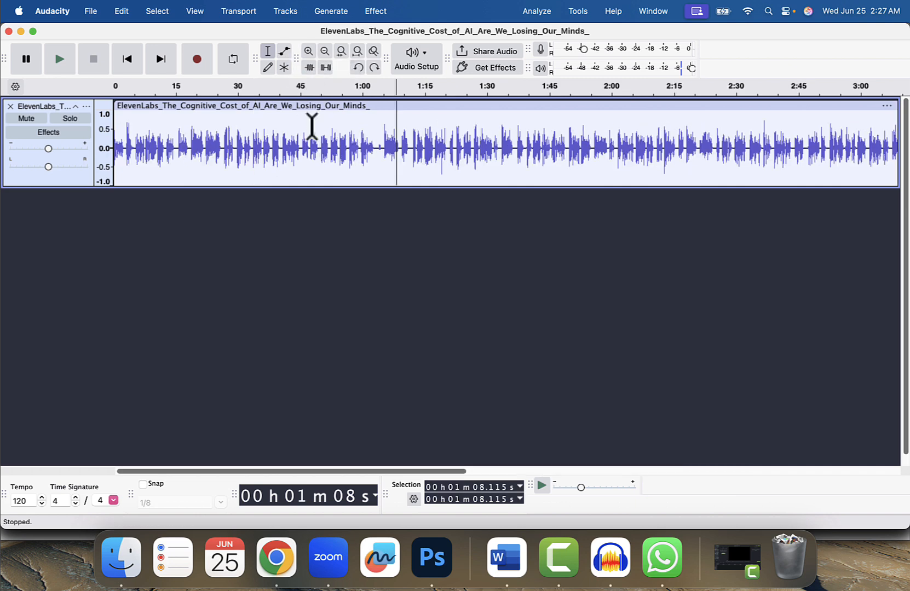
{"action": "left_click", "coordinate": [310, 51]}
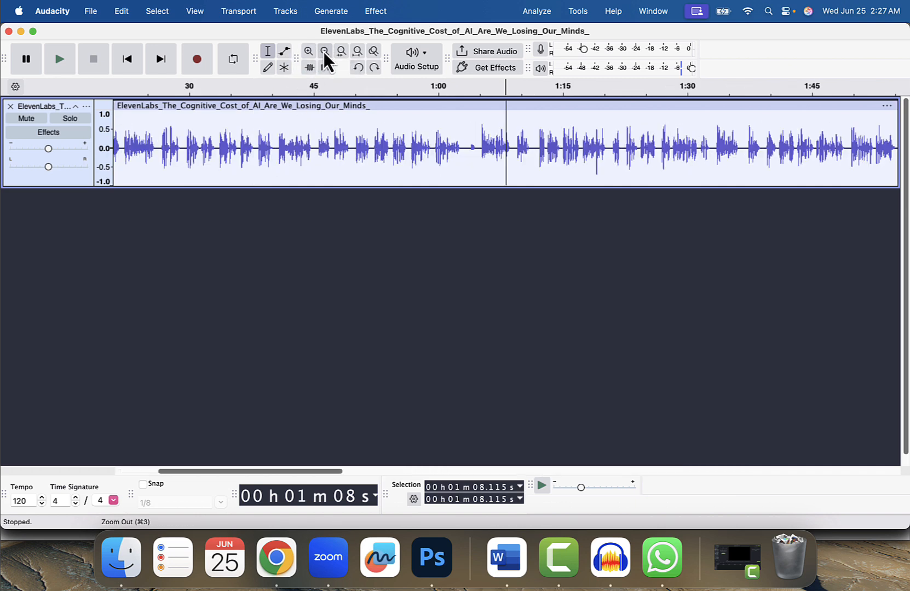
{"action": "left_click", "coordinate": [324, 51]}
{"action": "left_click", "coordinate": [324, 52]}
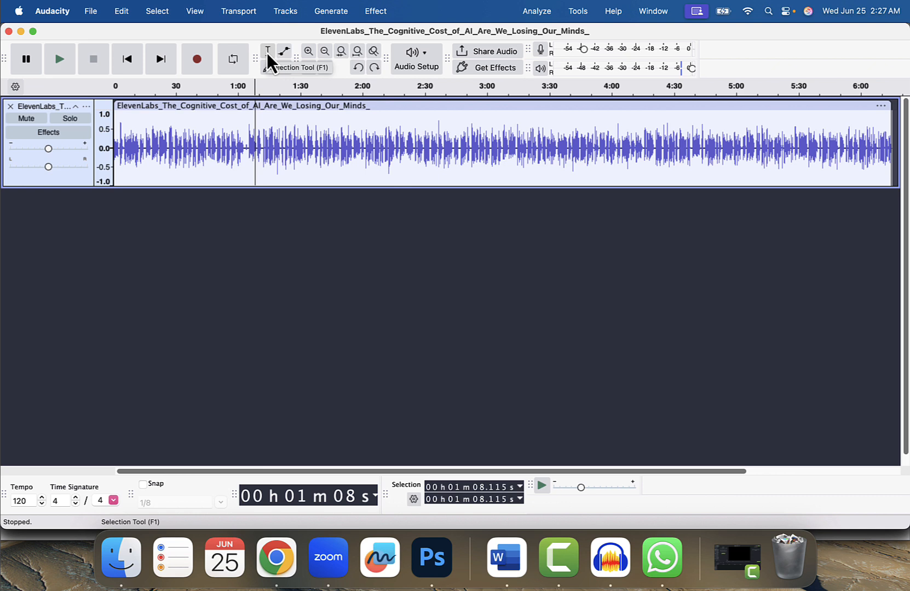
{"action": "key", "text": "XF86AudioRaiseVolume"}
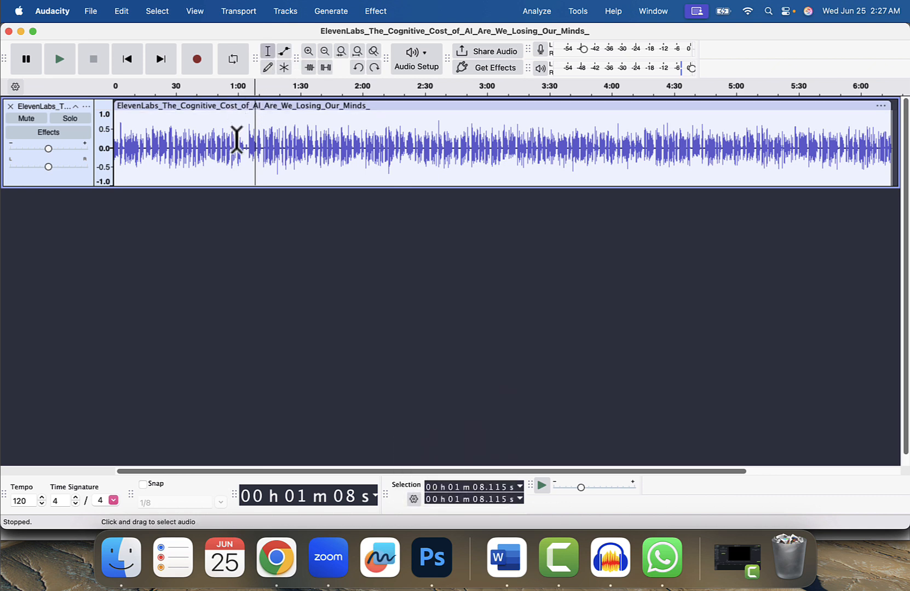
- Select the audio from about 0:59 to 2:00, fit the selection to the window width, and fit the whole project again
{"action": "left_click_drag", "start_coordinate": [237, 140], "coordinate": [363, 145]}
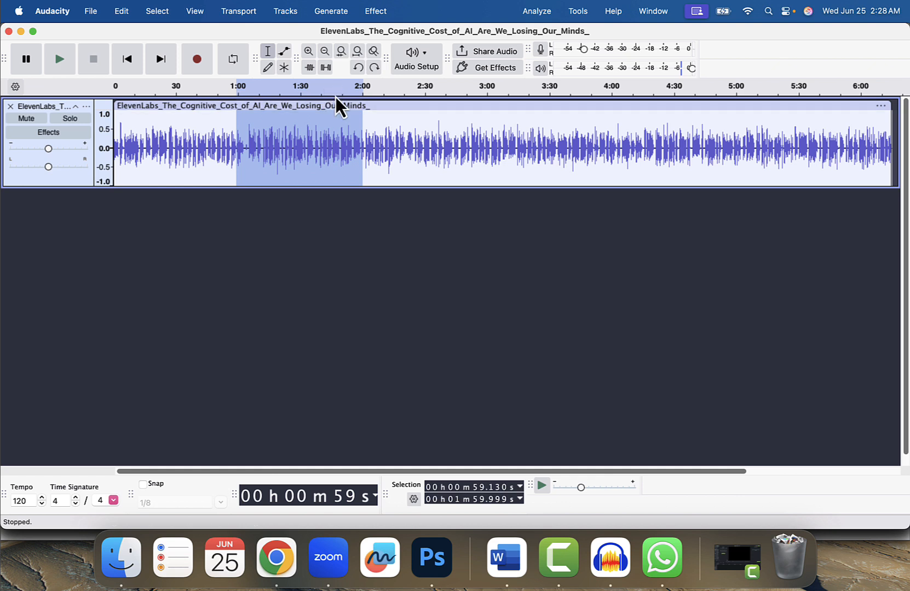
{"action": "left_click", "coordinate": [341, 53]}
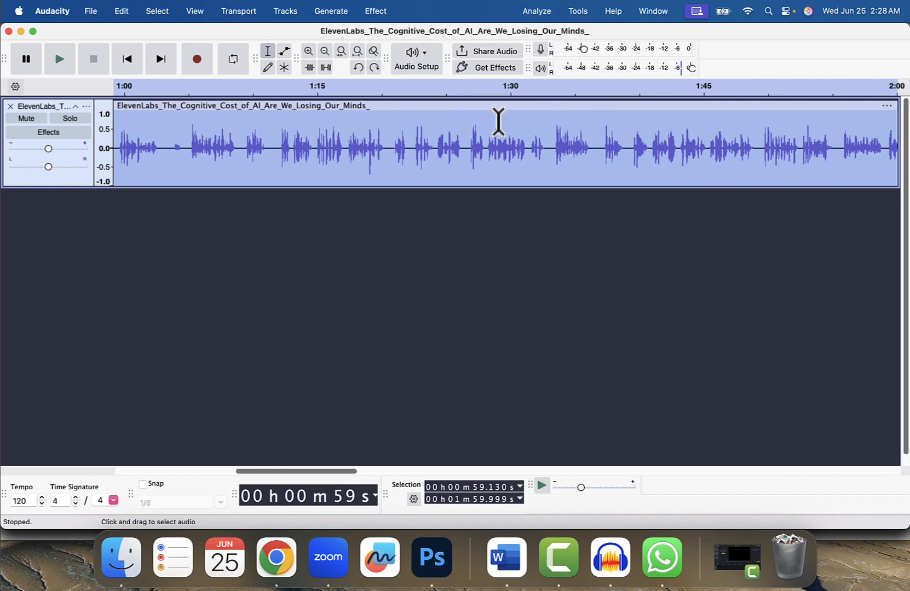
{"action": "left_click", "coordinate": [437, 148]}
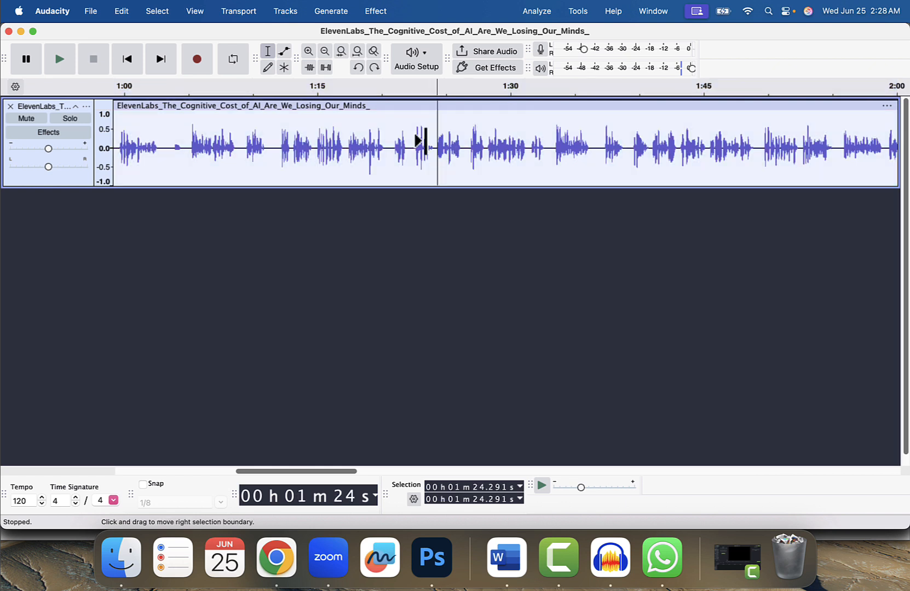
{"action": "left_click", "coordinate": [358, 52]}
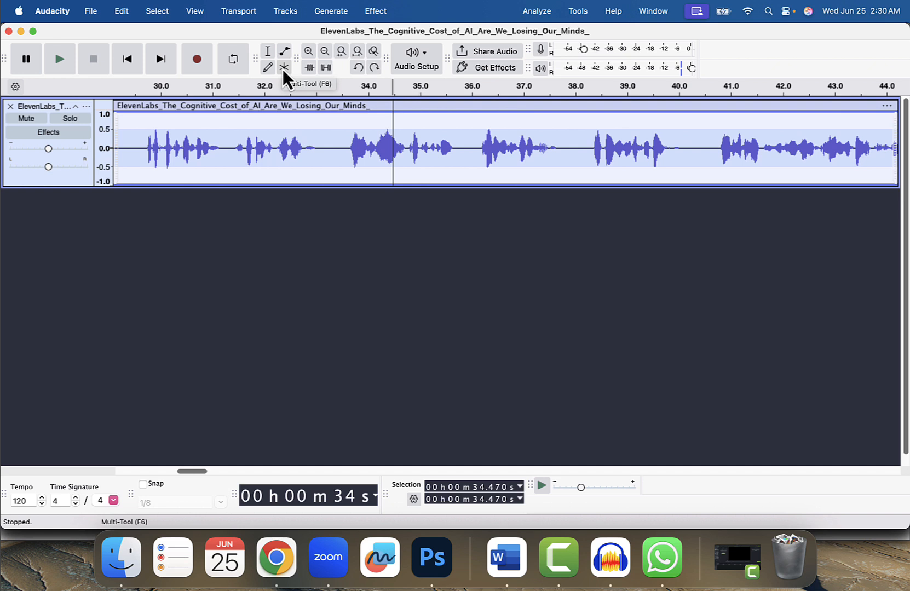
- With the Multi-Tool, select audio from about 32.4 s to 34.2 s, and change the selection to about 30.4–32.4 s
{"action": "left_click", "coordinate": [283, 68]}
{"action": "left_click", "coordinate": [287, 143]}
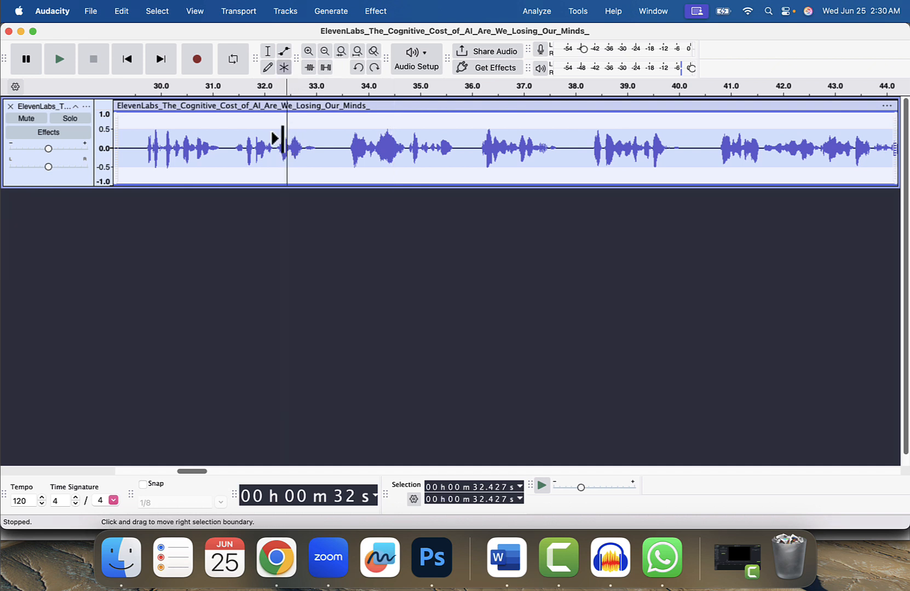
{"action": "left_click_drag", "start_coordinate": [278, 138], "coordinate": [370, 137]}
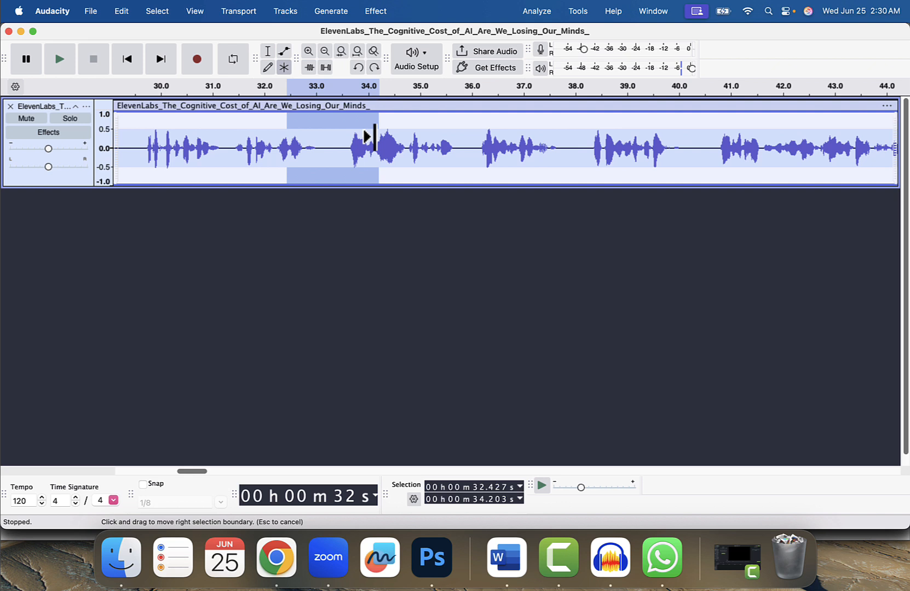
{"action": "left_click_drag", "start_coordinate": [367, 137], "coordinate": [183, 146]}
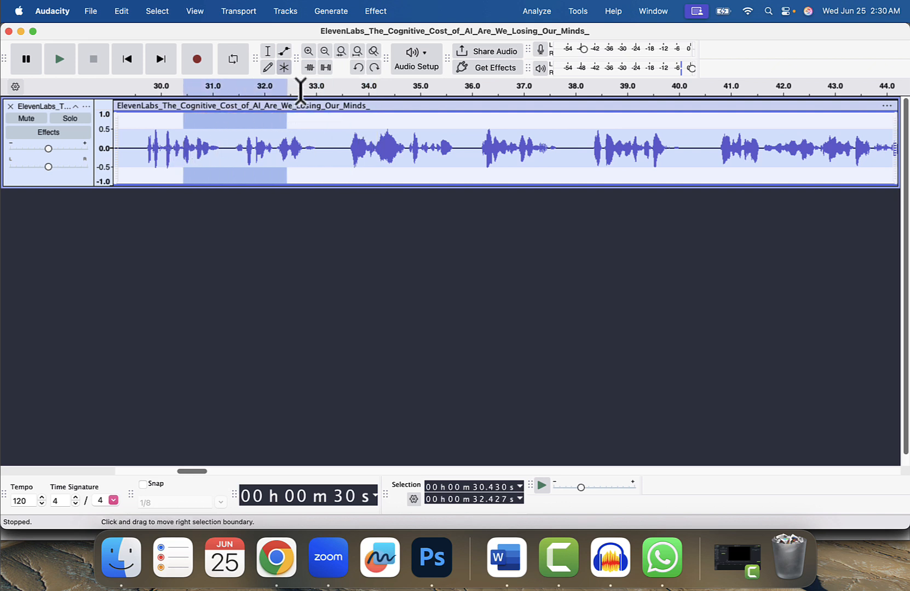
- Try trimming away all audio outside a selection from about 32.0 s to 36.0 s, and undo the trim
{"action": "left_click", "coordinate": [266, 134]}
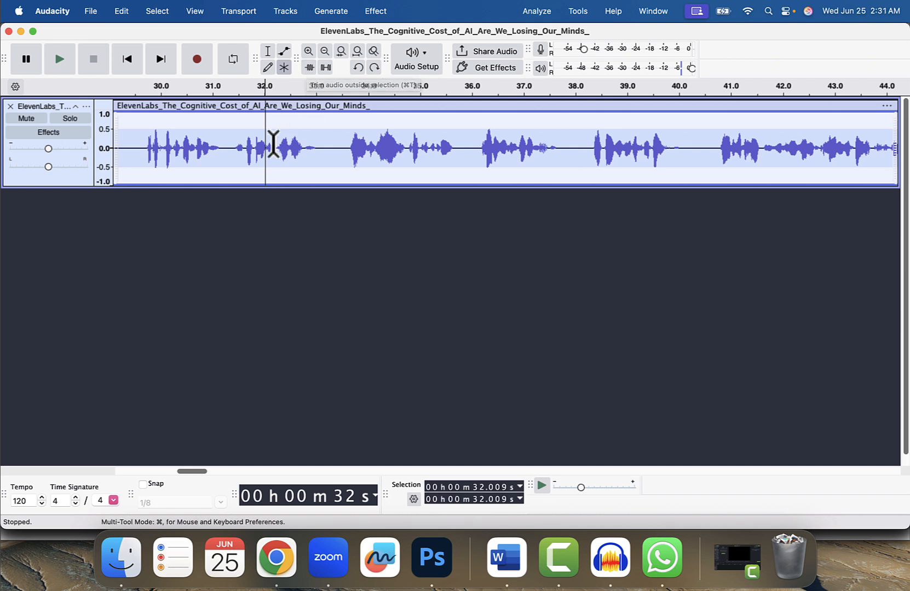
{"action": "left_click_drag", "start_coordinate": [263, 146], "coordinate": [473, 146]}
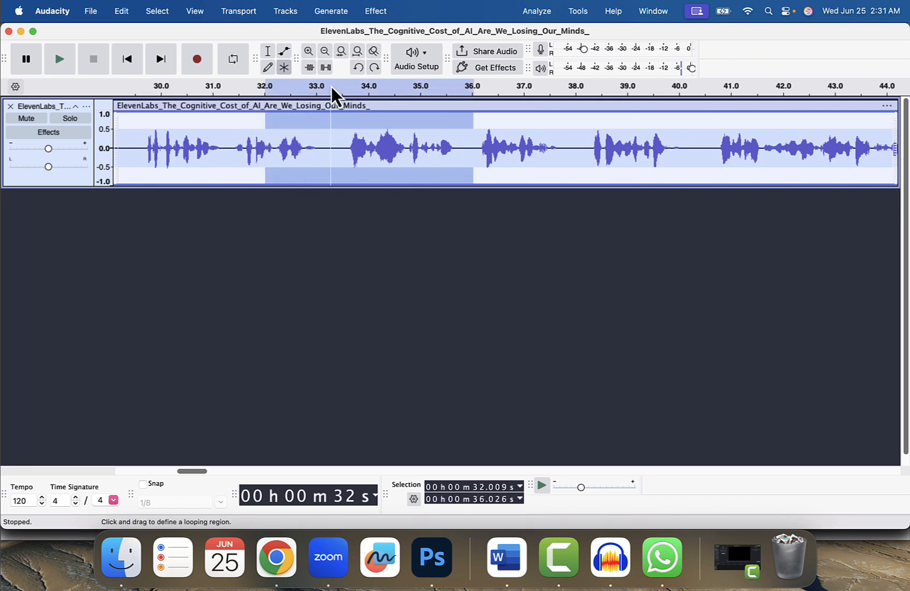
{"action": "left_click", "coordinate": [309, 68]}
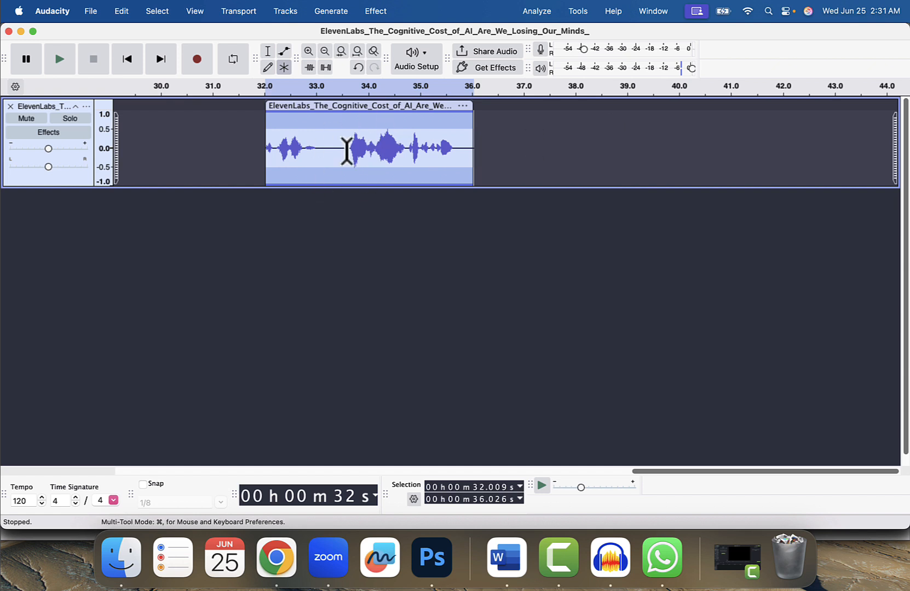
{"action": "left_click", "coordinate": [357, 69]}
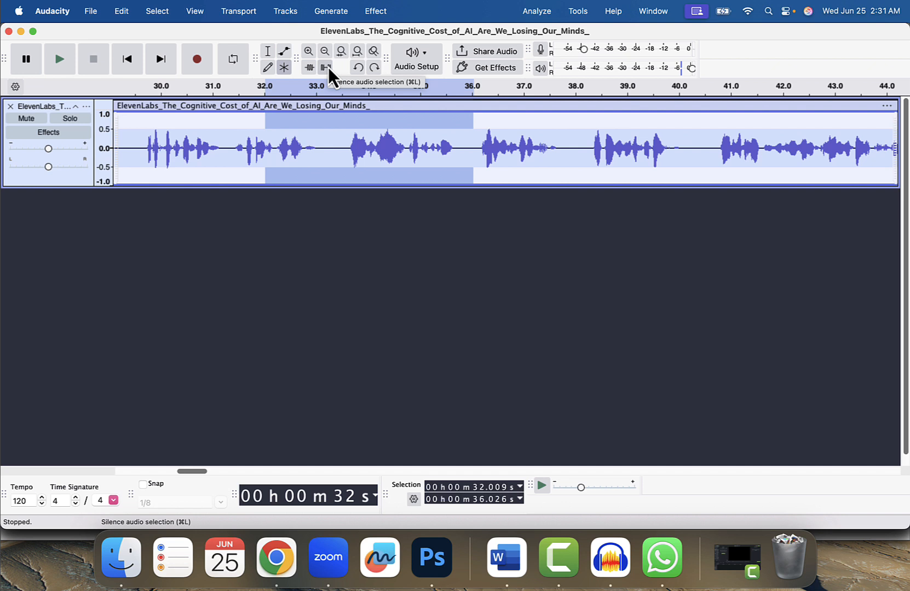
- Select the quiet stretch of the waveform from about 34.136 s to 34.169 s with the Selection Tool
{"action": "left_click", "coordinate": [341, 140]}
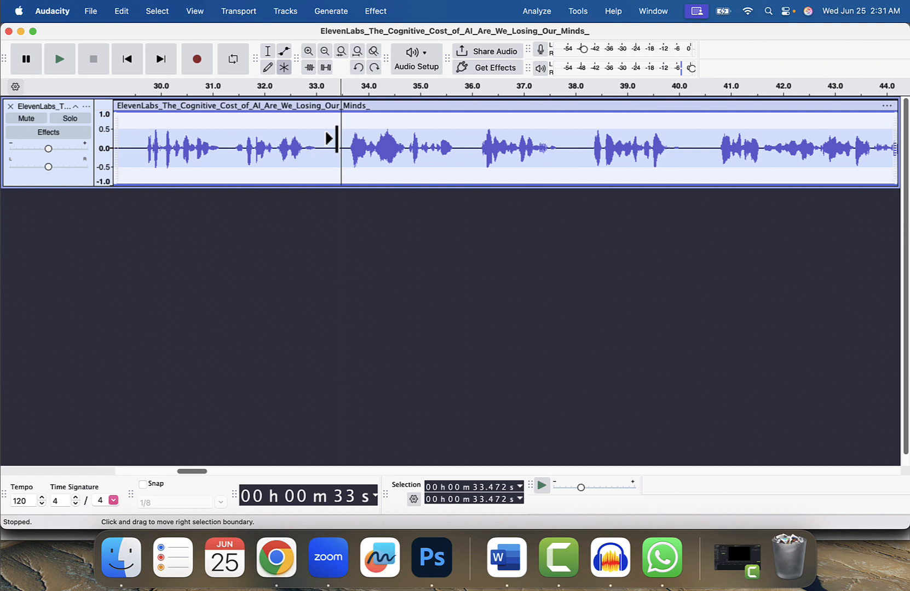
{"action": "left_click", "coordinate": [309, 53]}
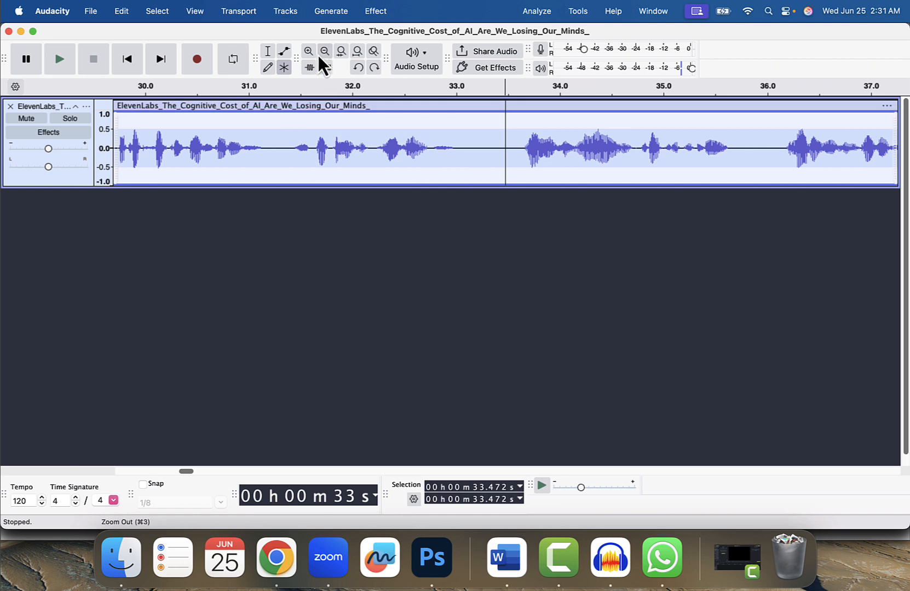
{"action": "left_click", "coordinate": [308, 51]}
{"action": "left_click", "coordinate": [308, 51]}
{"action": "left_click", "coordinate": [308, 52]}
{"action": "left_click", "coordinate": [308, 51]}
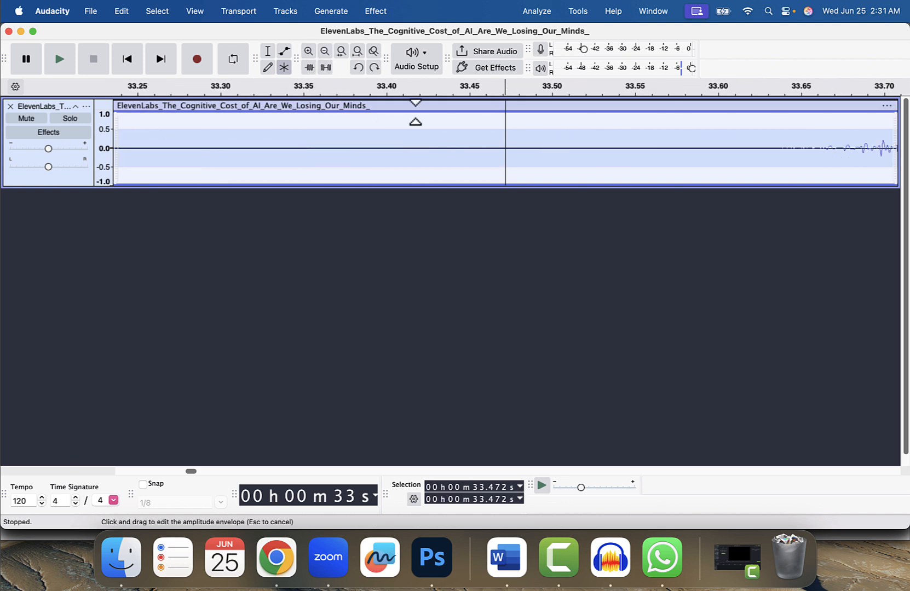
{"action": "scroll", "coordinate": [416, 113], "scroll_direction": "right", "scroll_amount": 5}
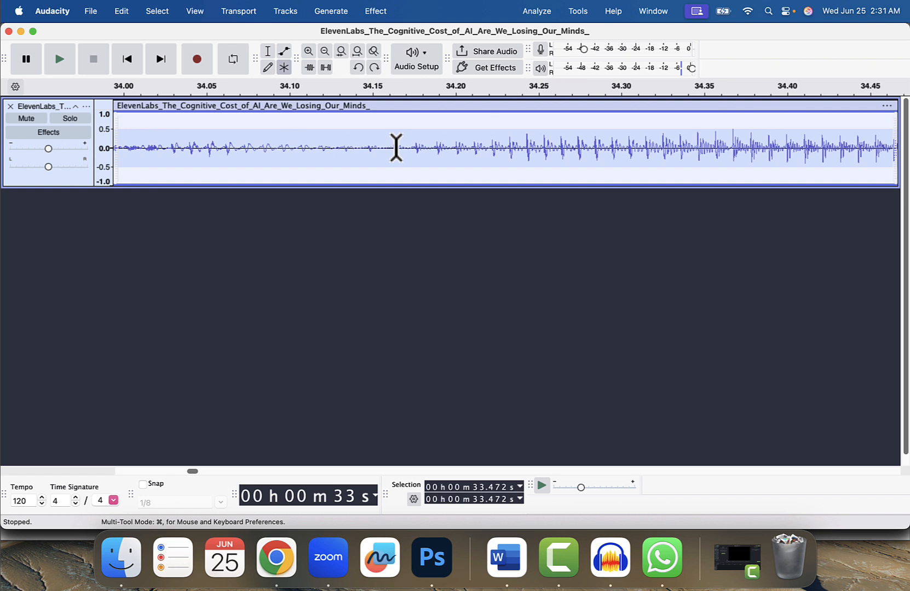
{"action": "left_click", "coordinate": [267, 55]}
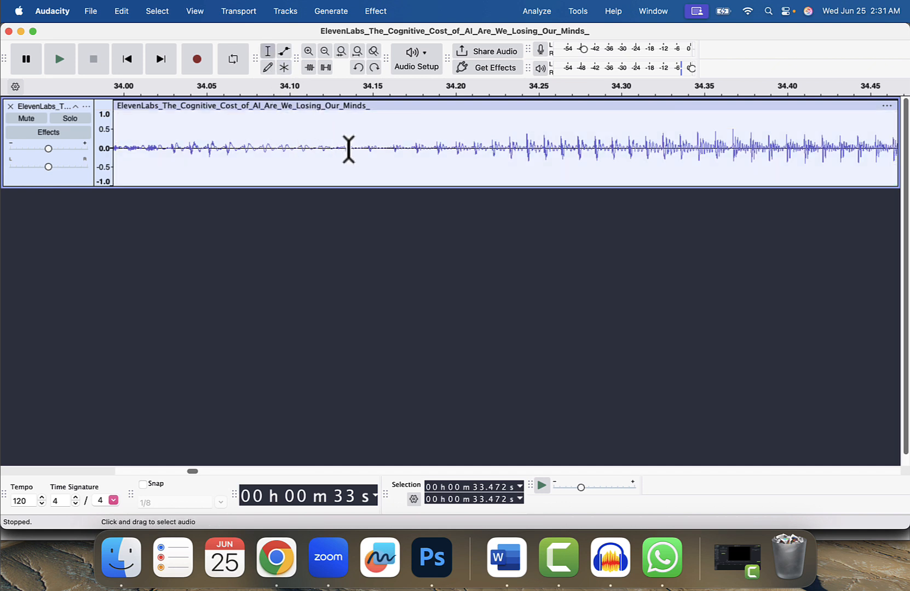
{"action": "left_click_drag", "start_coordinate": [348, 149], "coordinate": [405, 147]}
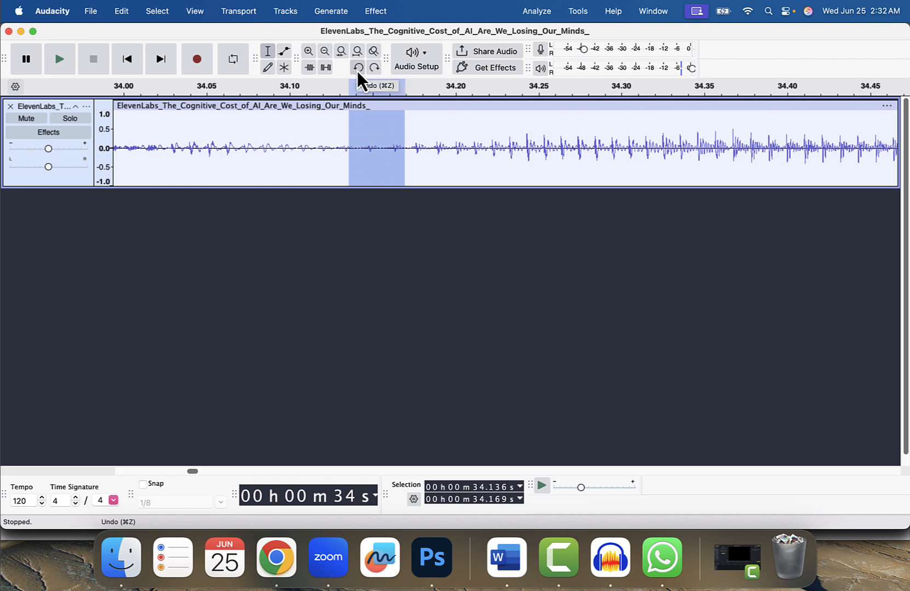
- Browse the free plugins offered in the Get Effects window and close it
{"action": "left_click", "coordinate": [487, 68]}
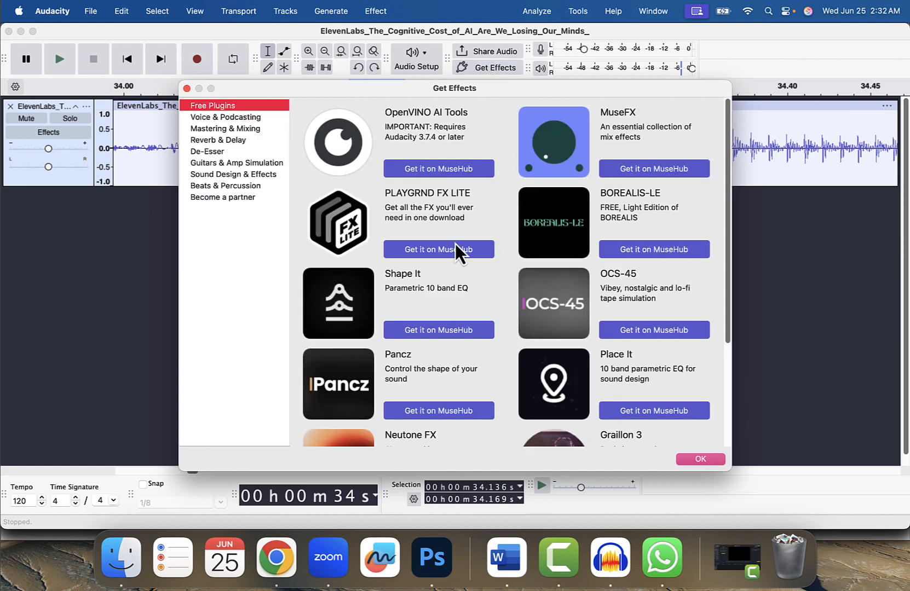
{"action": "scroll", "coordinate": [455, 259], "scroll_direction": "down", "scroll_amount": 5}
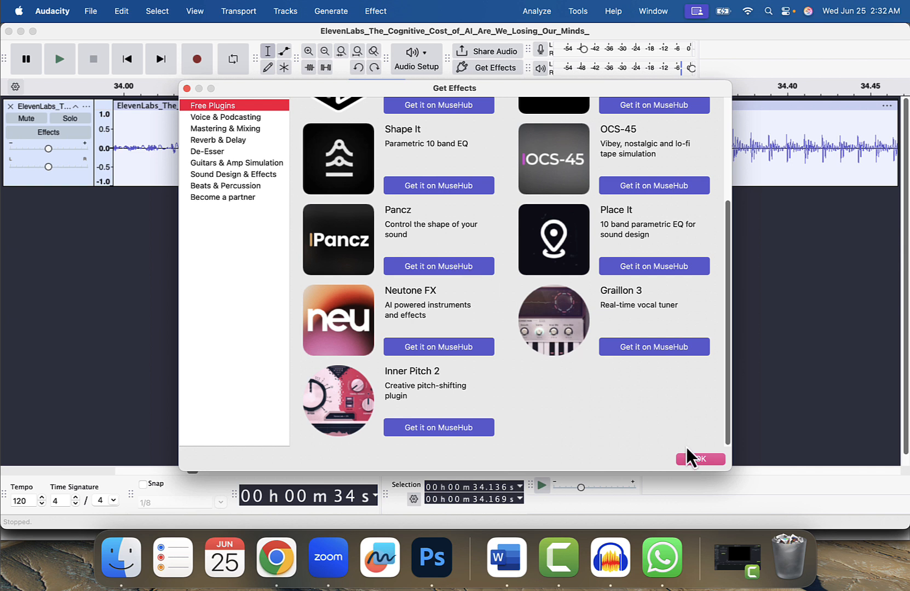
{"action": "left_click", "coordinate": [697, 460]}
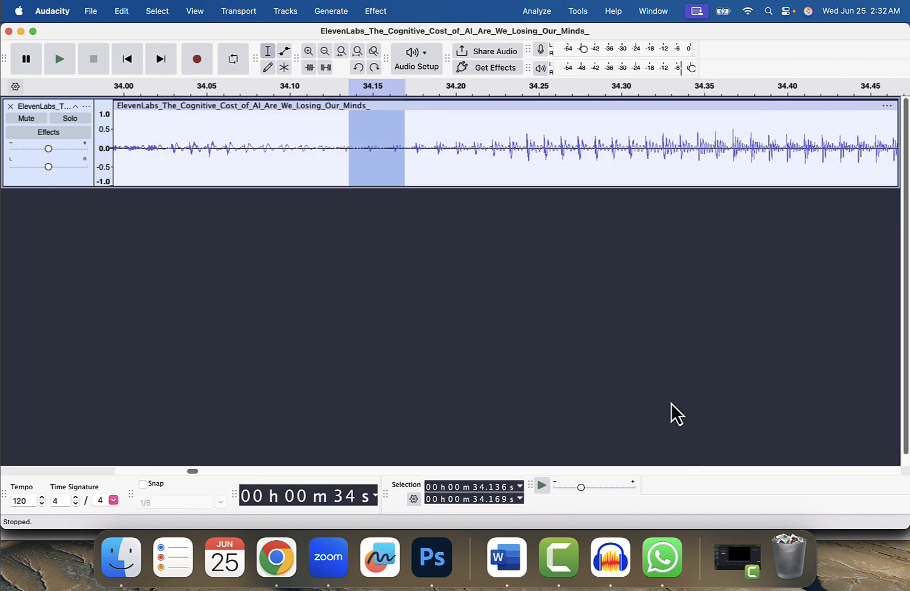